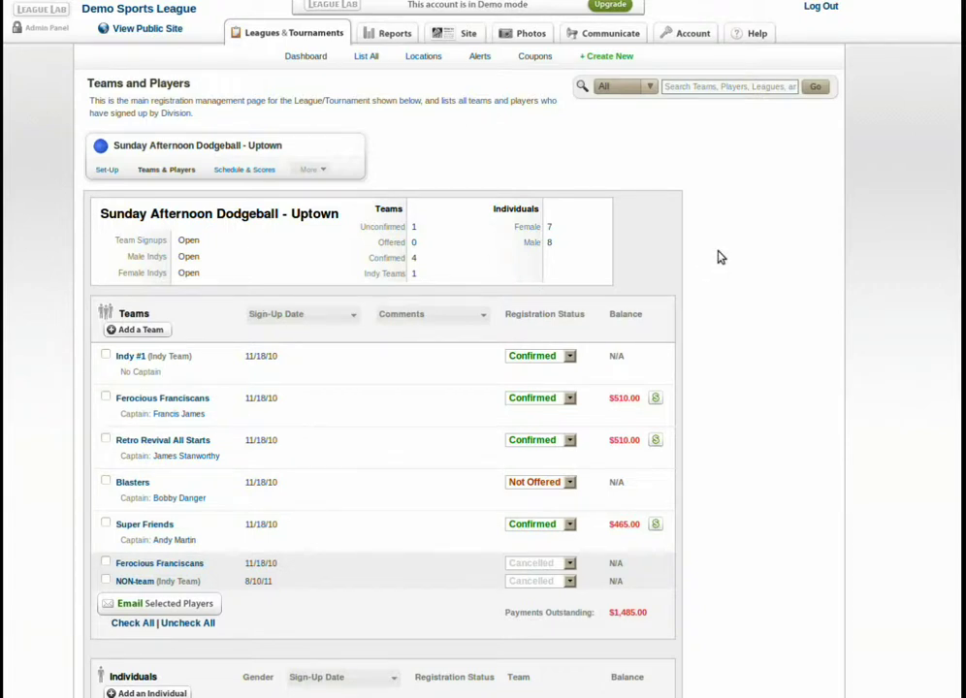
Open the Team Builder for Sunday Afternoon Dodgeball - Uptown and bring in the existing team Blasters.
{"action": "scroll", "coordinate": [720, 257], "scroll_direction": "down", "scroll_amount": 5}
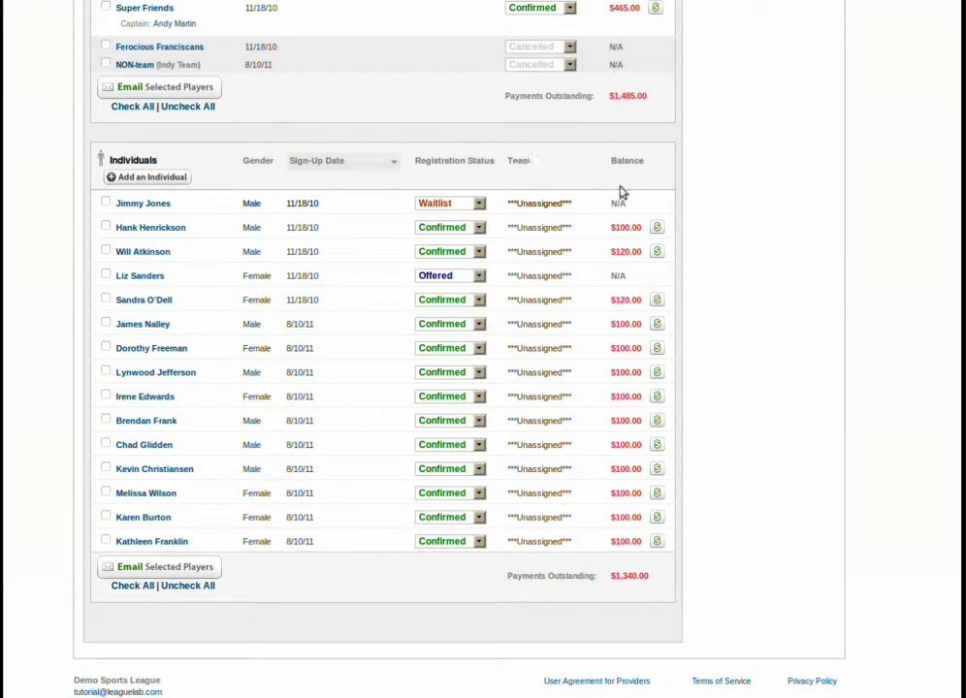
{"action": "scroll", "coordinate": [876, 387], "scroll_direction": "up", "scroll_amount": 5}
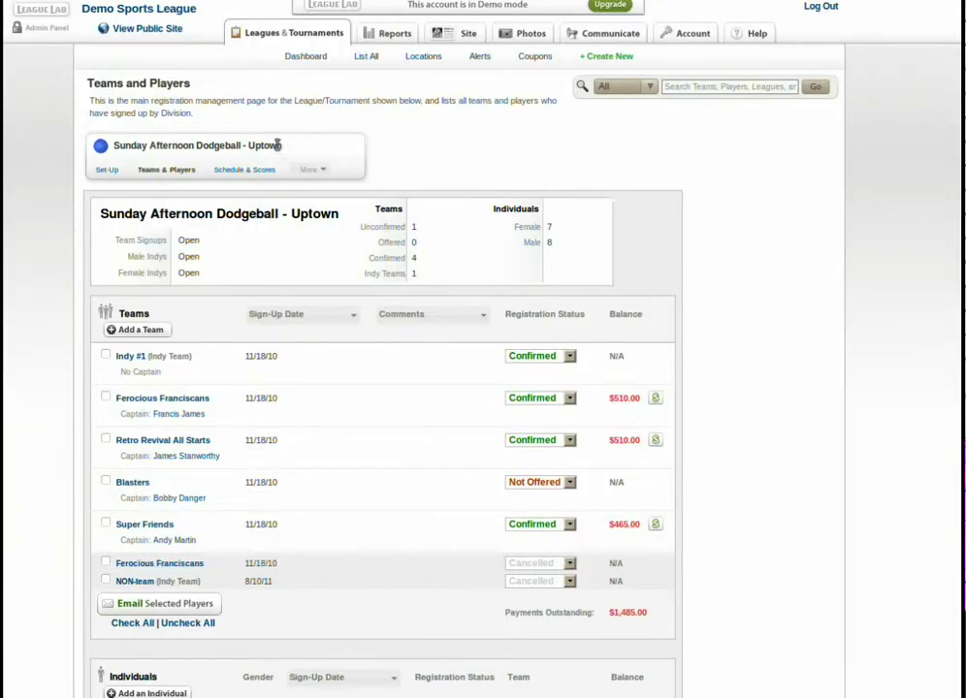
{"action": "left_click", "coordinate": [312, 172]}
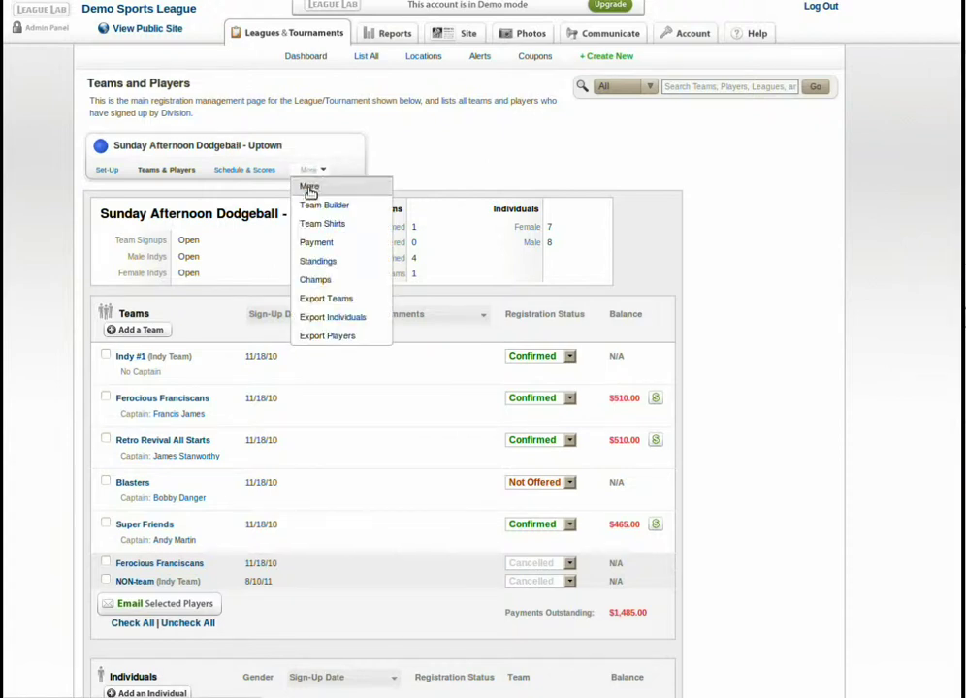
{"action": "left_click", "coordinate": [309, 209]}
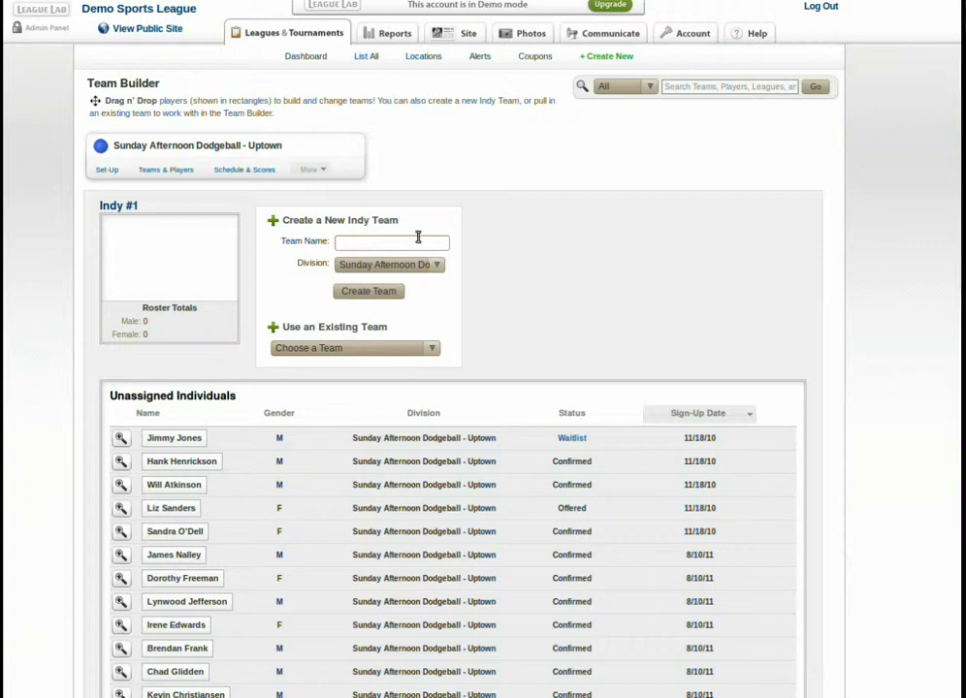
{"action": "left_click", "coordinate": [431, 351]}
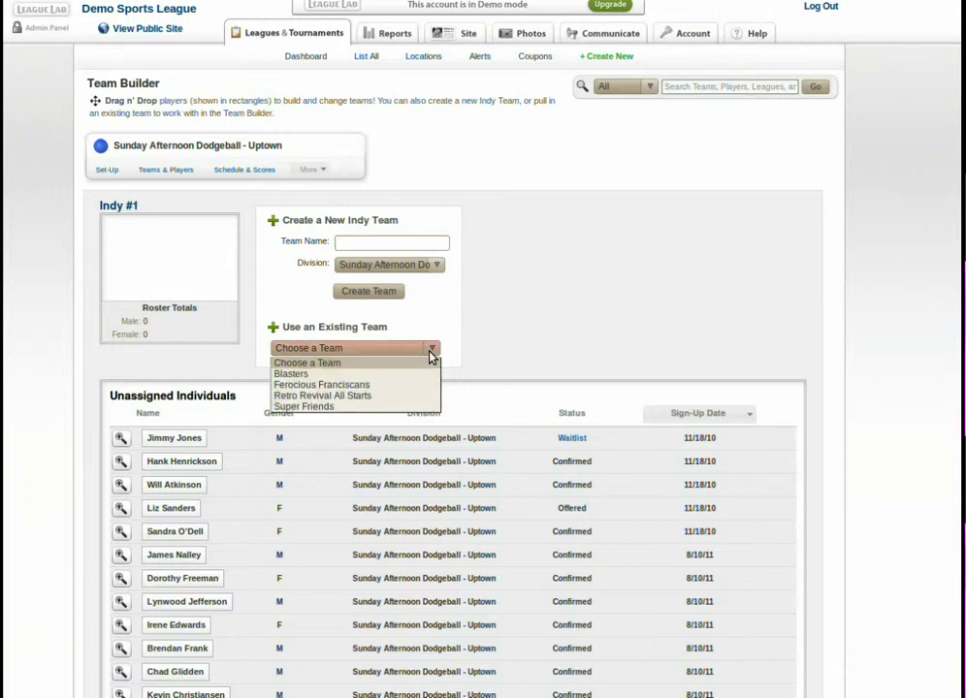
{"action": "left_click", "coordinate": [418, 374]}
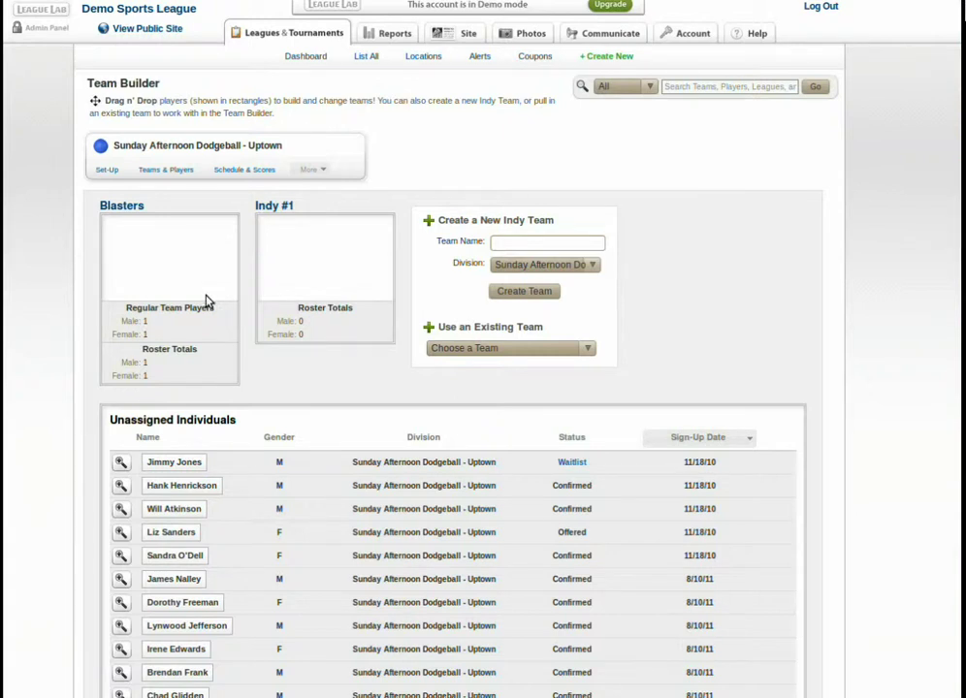
{"action": "scroll", "coordinate": [330, 369], "scroll_direction": "down", "scroll_amount": 3}
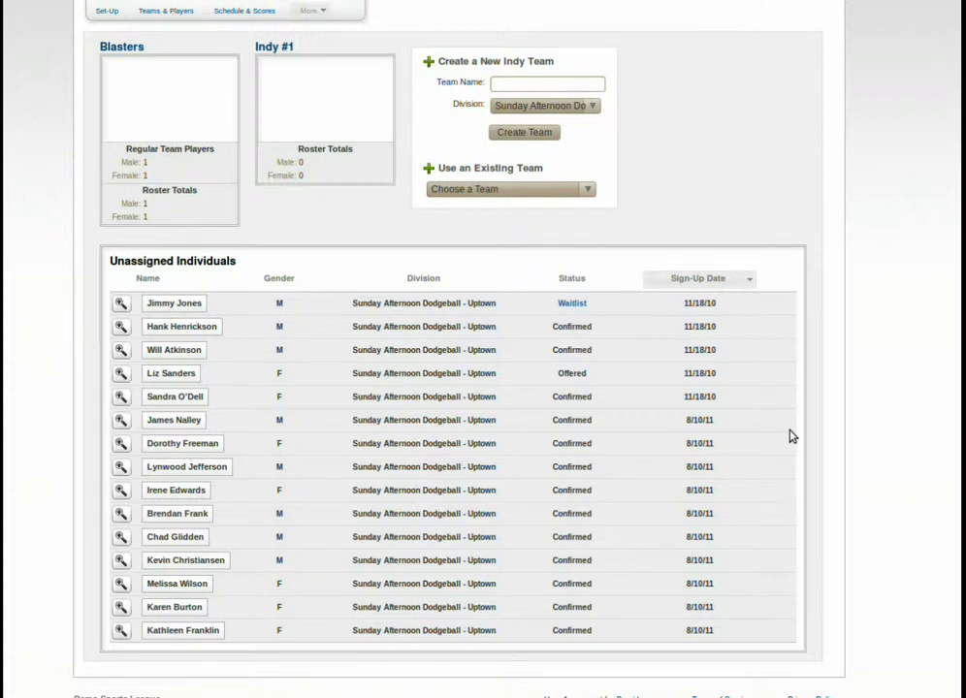
{"action": "left_click", "coordinate": [747, 281]}
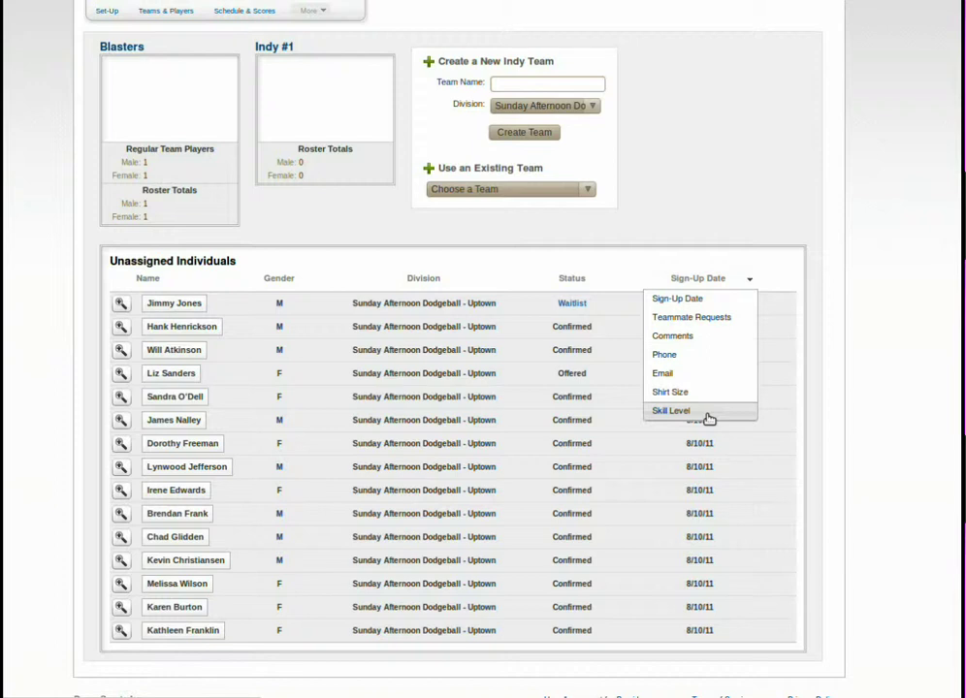
{"action": "left_click", "coordinate": [787, 349]}
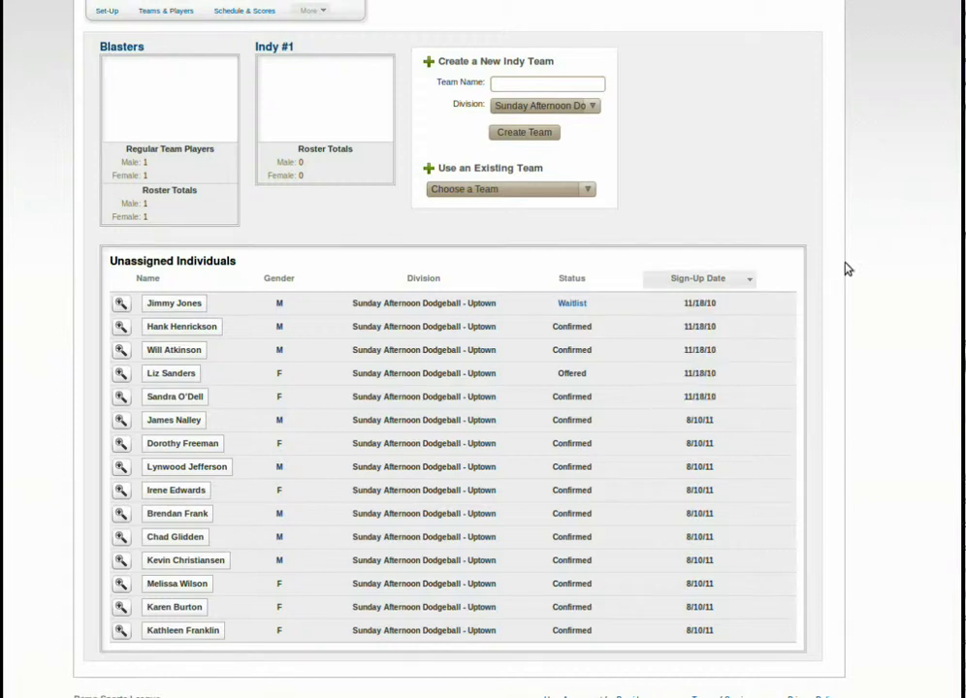
Review the waitlisted player's registration details, custom questions and account notes, and collapse the details.
{"action": "left_click", "coordinate": [122, 304]}
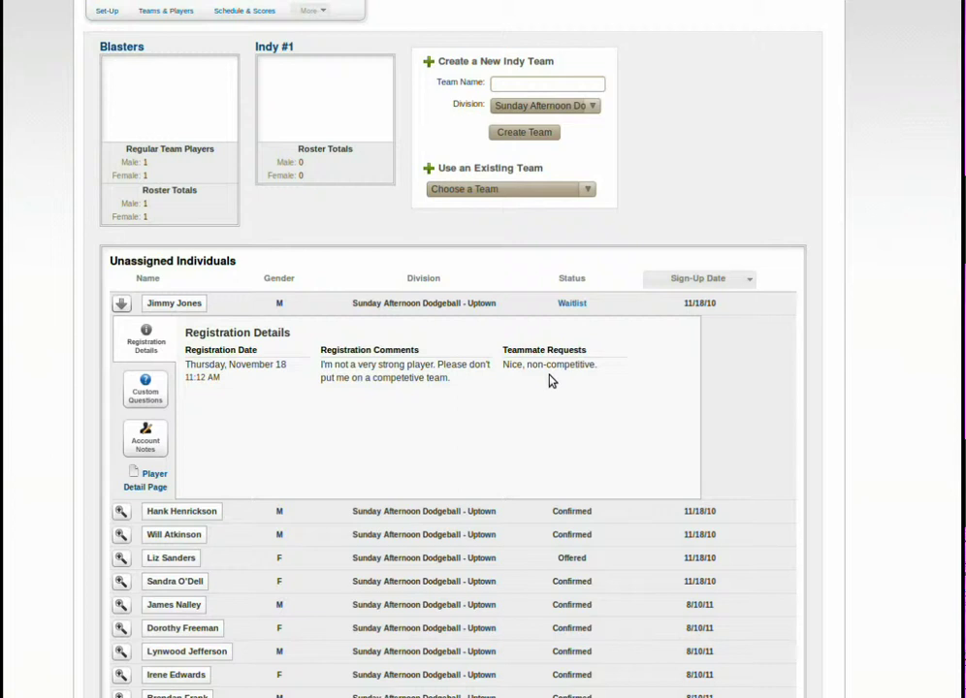
{"action": "left_click", "coordinate": [152, 392]}
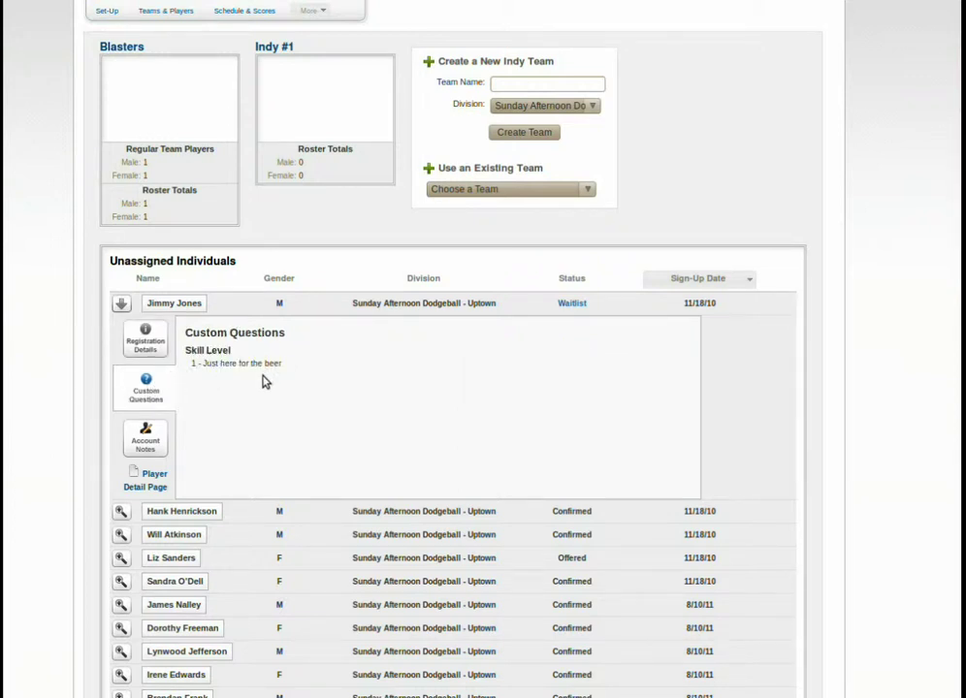
{"action": "left_click", "coordinate": [145, 444]}
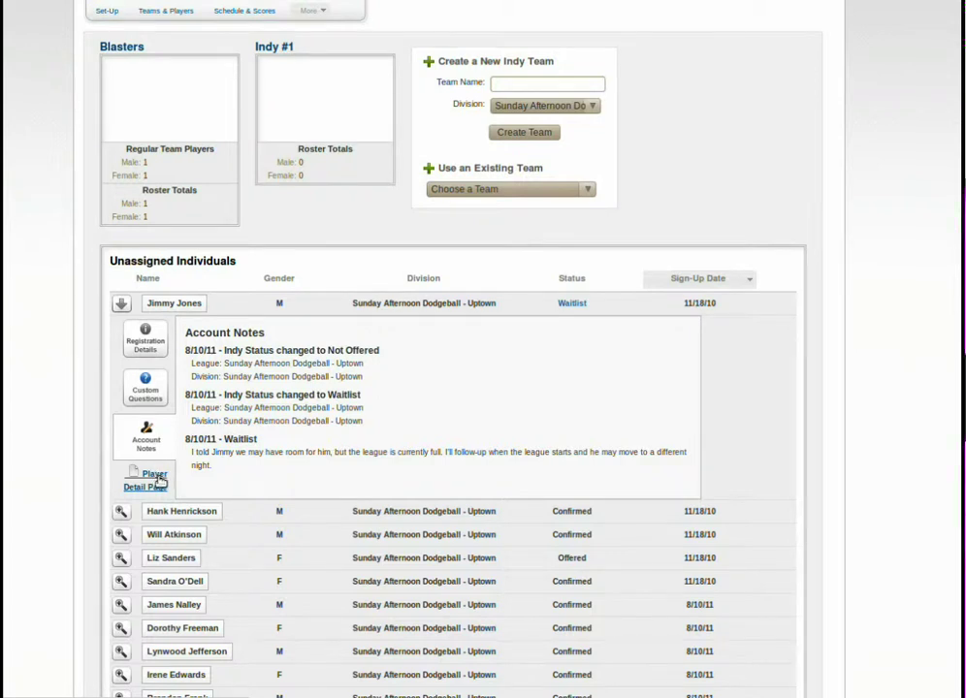
{"action": "left_click", "coordinate": [121, 303]}
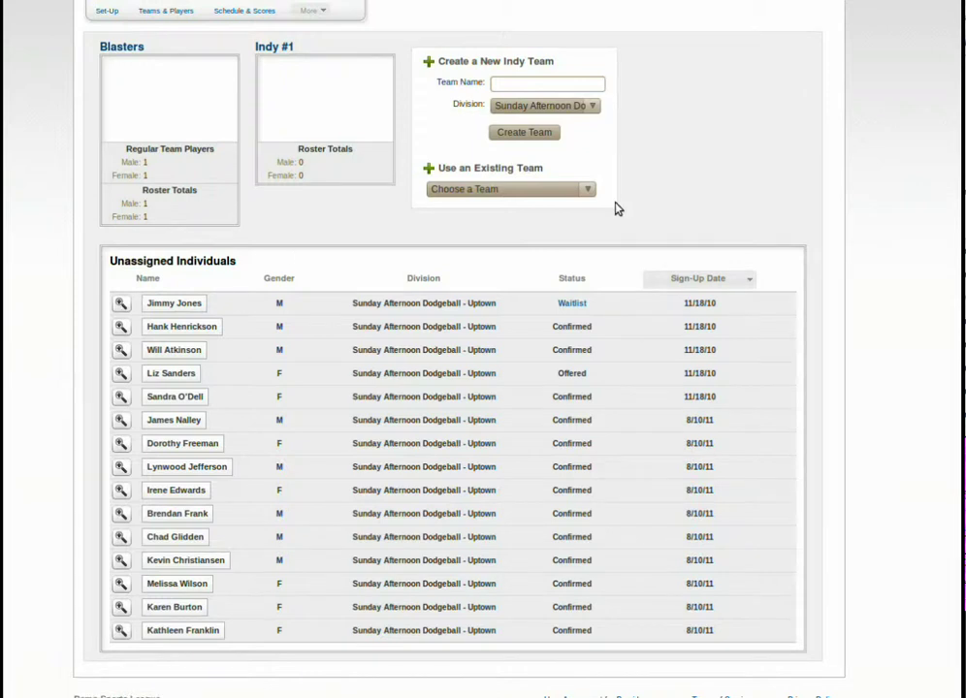
Review the unassigned individuals' comments and teammate requests in the variable column, and set that column to Skill Level.
{"action": "left_click", "coordinate": [746, 281]}
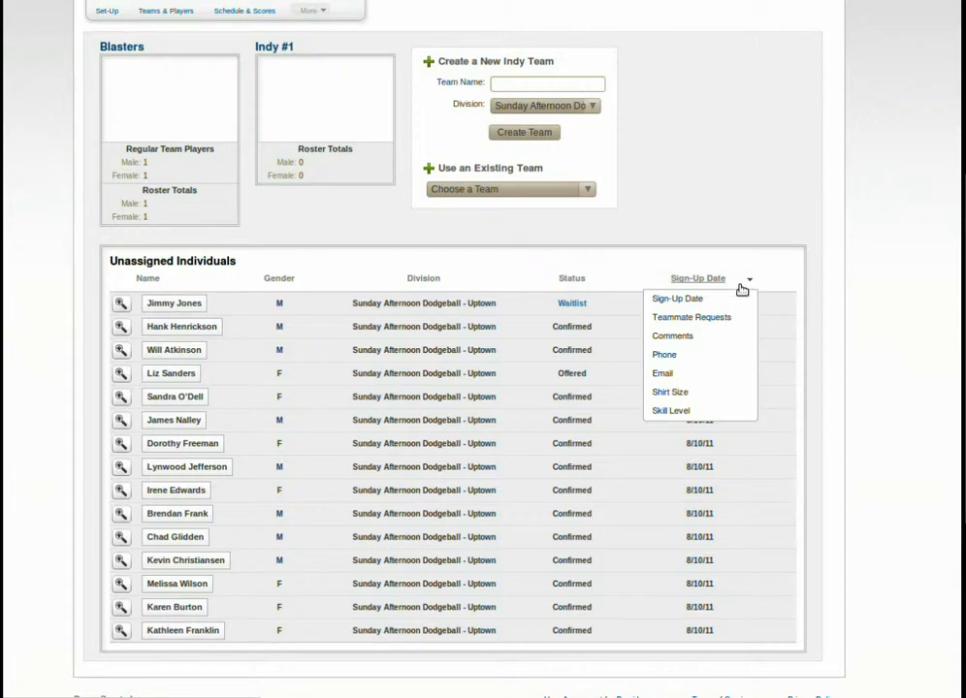
{"action": "left_click", "coordinate": [720, 342]}
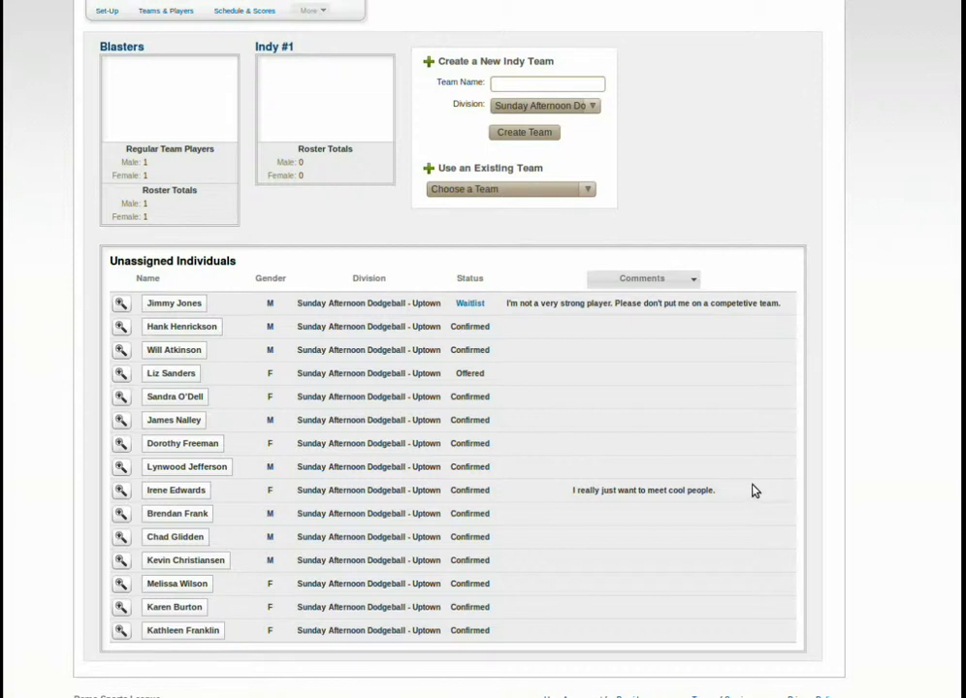
{"action": "left_click", "coordinate": [695, 291]}
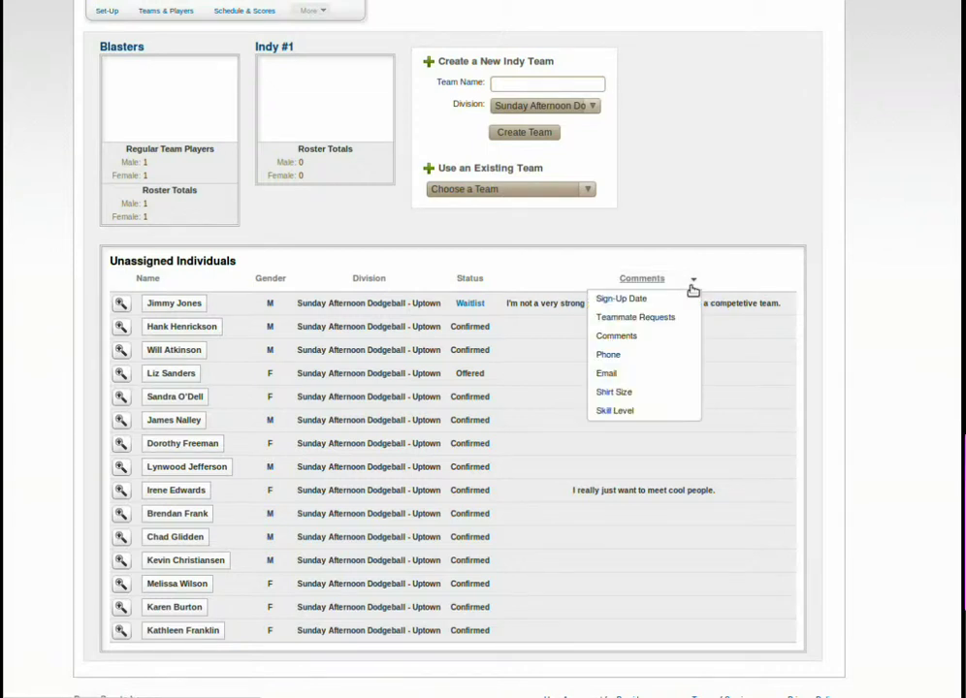
{"action": "left_click", "coordinate": [656, 320]}
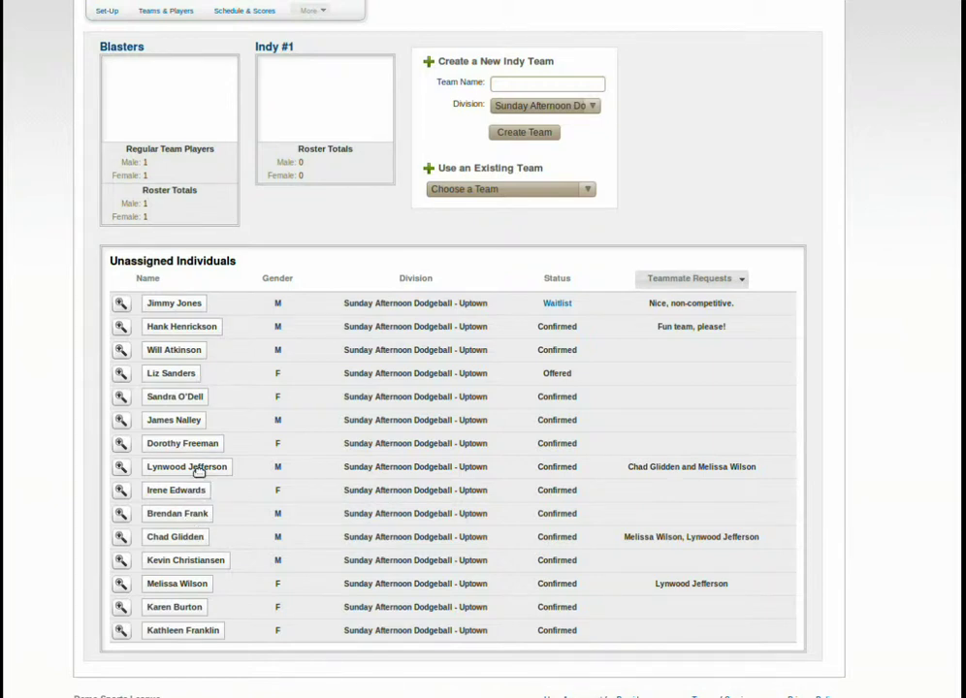
{"action": "left_click", "coordinate": [739, 281]}
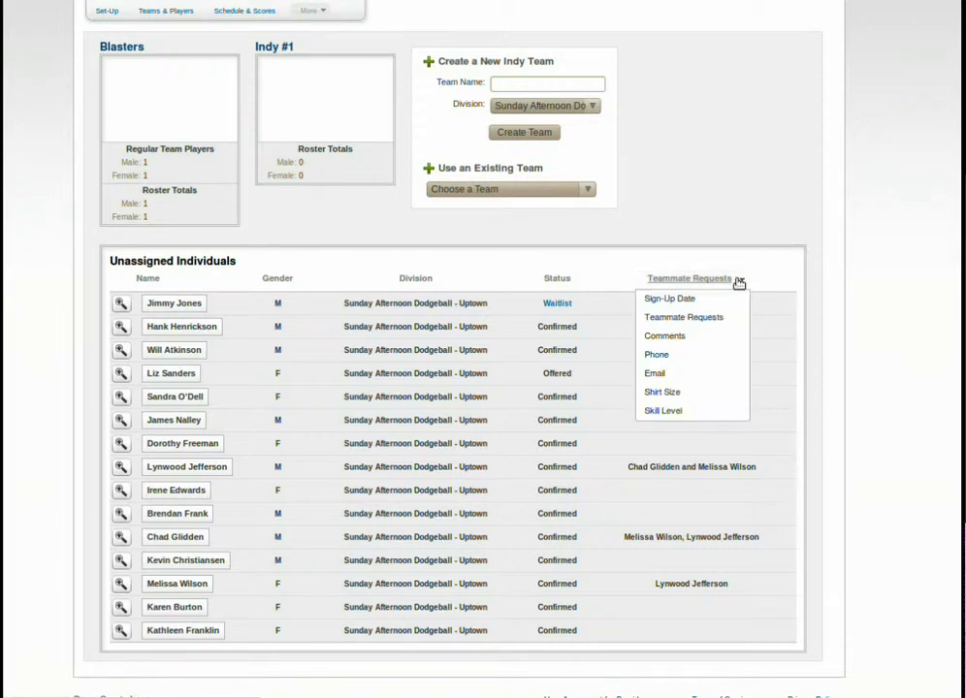
{"action": "left_click", "coordinate": [678, 411]}
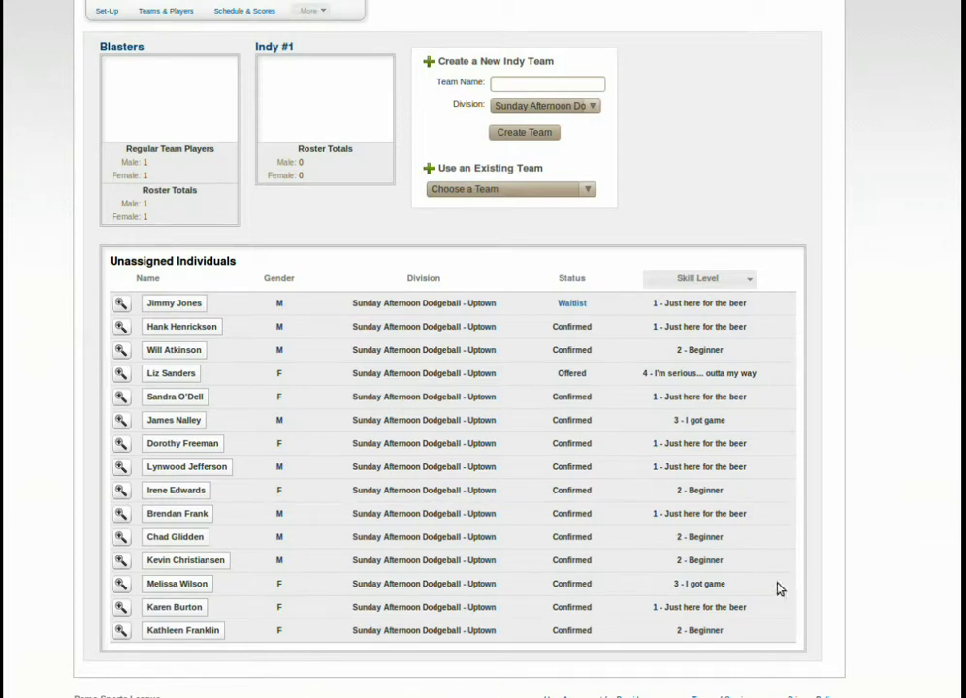
Assign the three unassigned players linked by teammate requests to the Indy #1 team.
{"action": "left_click_drag", "start_coordinate": [673, 586], "coordinate": [749, 592]}
{"action": "left_click_drag", "start_coordinate": [174, 586], "coordinate": [351, 104]}
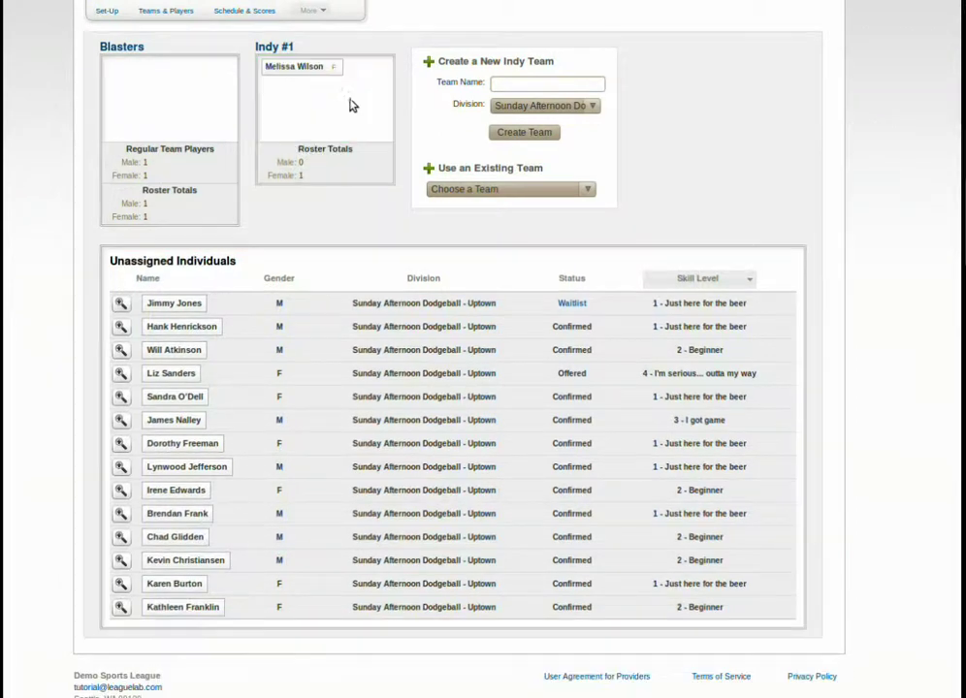
{"action": "left_click_drag", "start_coordinate": [185, 528], "coordinate": [299, 115]}
{"action": "left_click_drag", "start_coordinate": [169, 468], "coordinate": [298, 119]}
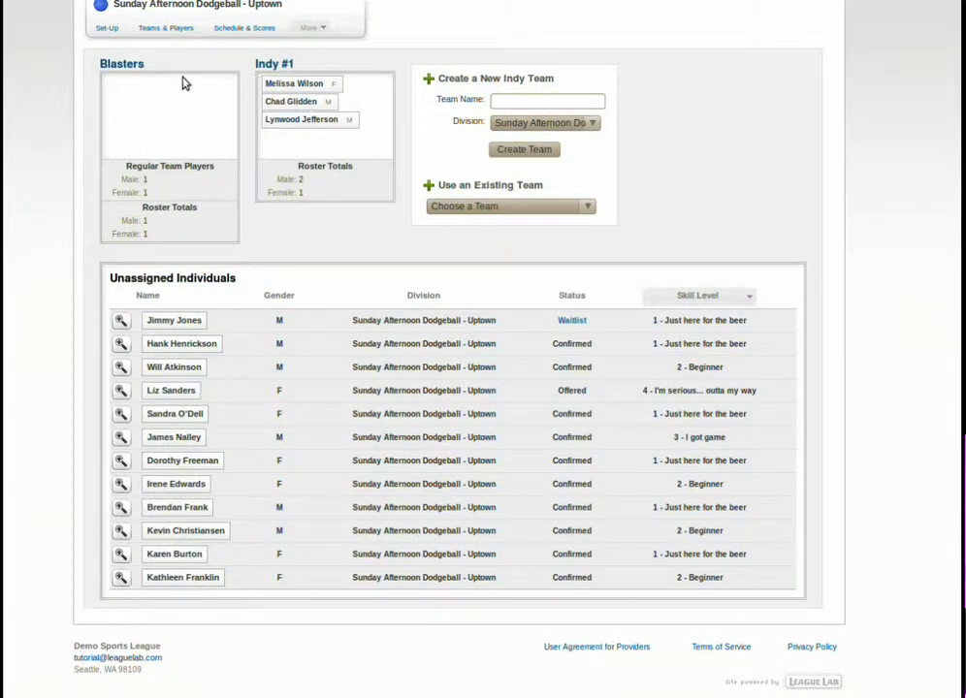
Create a new indy team named Indy #2 and assign it the unassigned players with skill levels 4 and 3.
{"action": "left_click", "coordinate": [514, 100]}
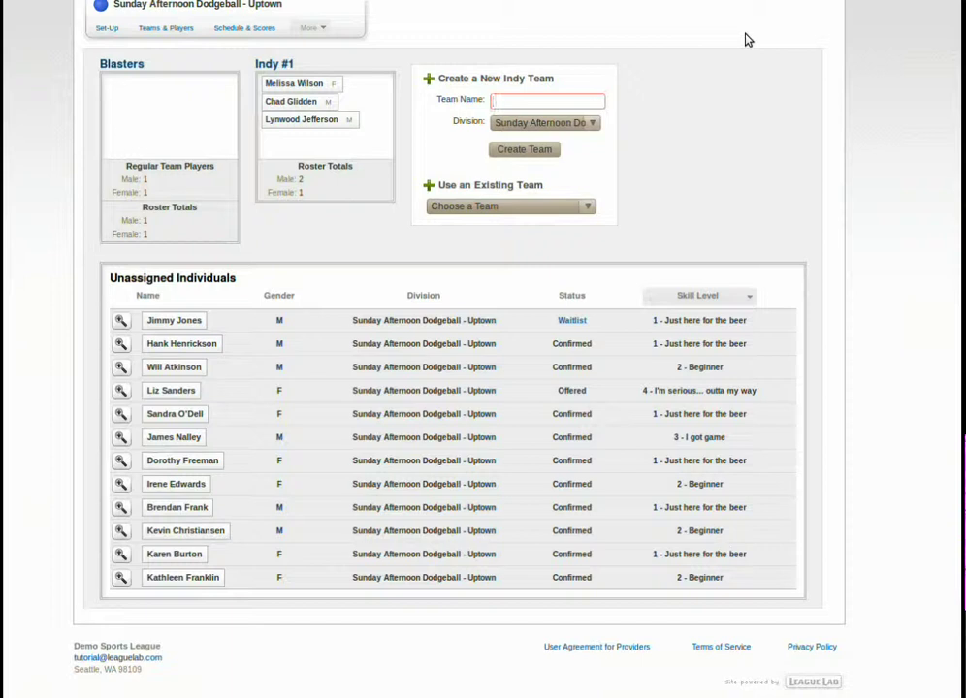
{"action": "type", "text": "Indy #2"}
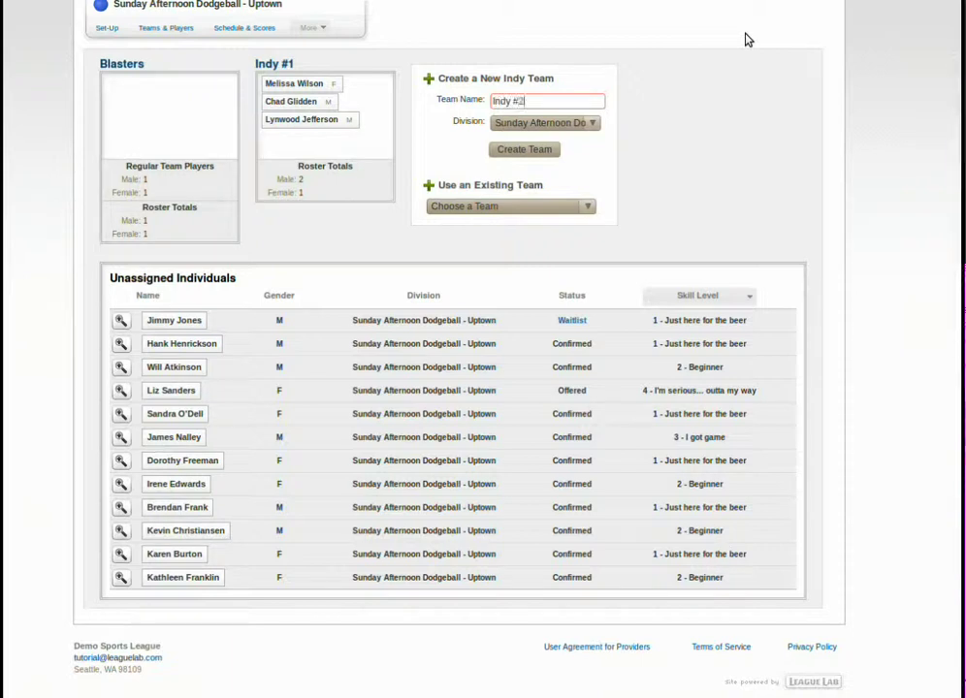
{"action": "left_click", "coordinate": [504, 152]}
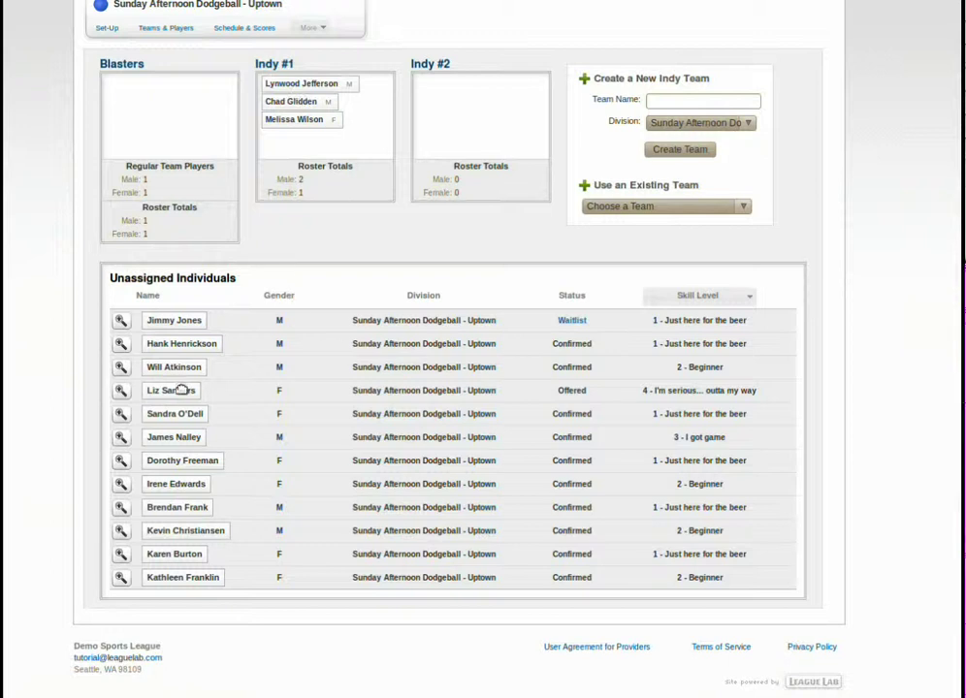
{"action": "left_click_drag", "start_coordinate": [181, 390], "coordinate": [488, 109]}
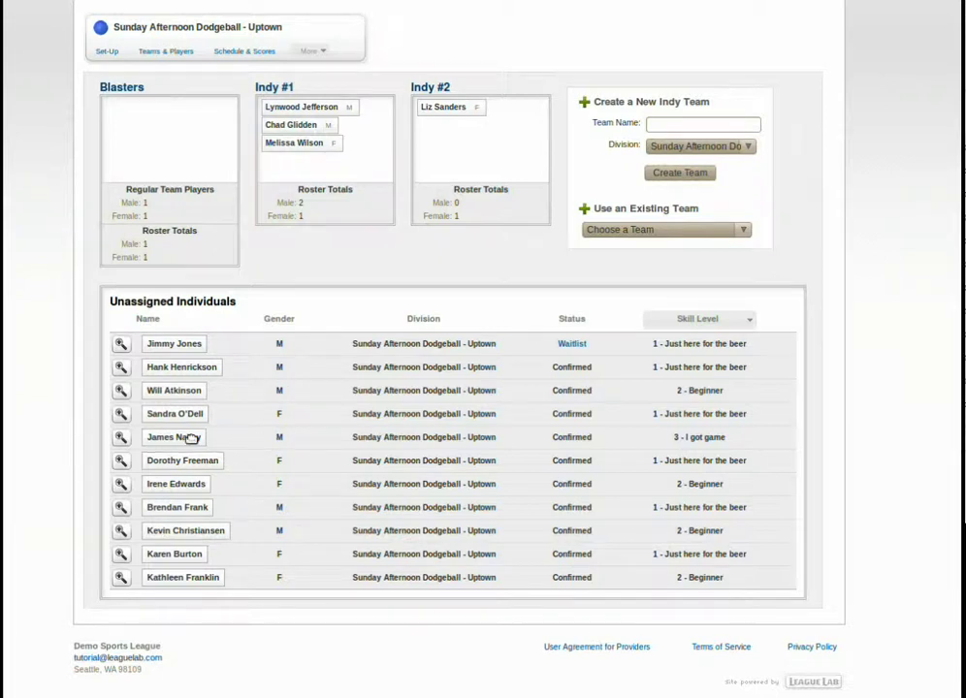
{"action": "left_click_drag", "start_coordinate": [191, 438], "coordinate": [487, 147]}
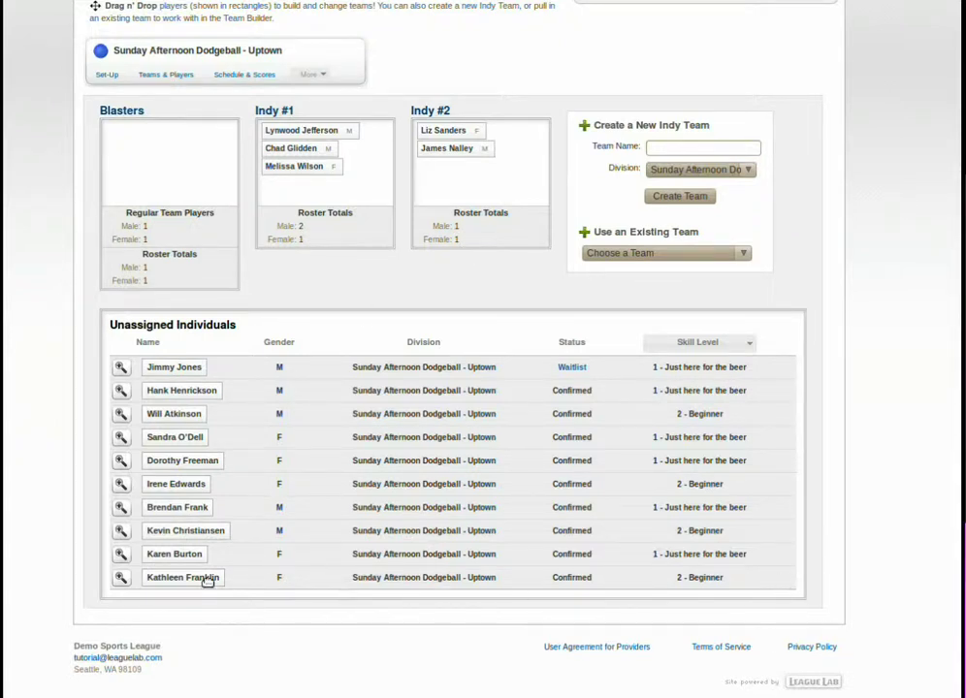
Assign the three lowest-listed unassigned players with skill level 2 - Beginner to Indy #1.
{"action": "left_click_drag", "start_coordinate": [203, 579], "coordinate": [330, 198]}
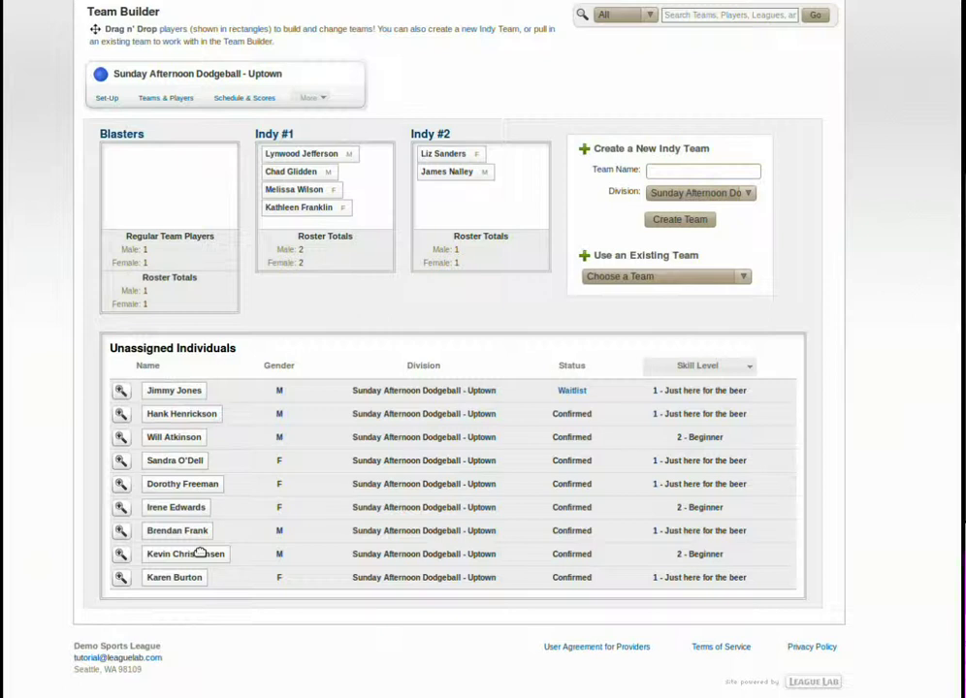
{"action": "left_click_drag", "start_coordinate": [199, 552], "coordinate": [321, 169]}
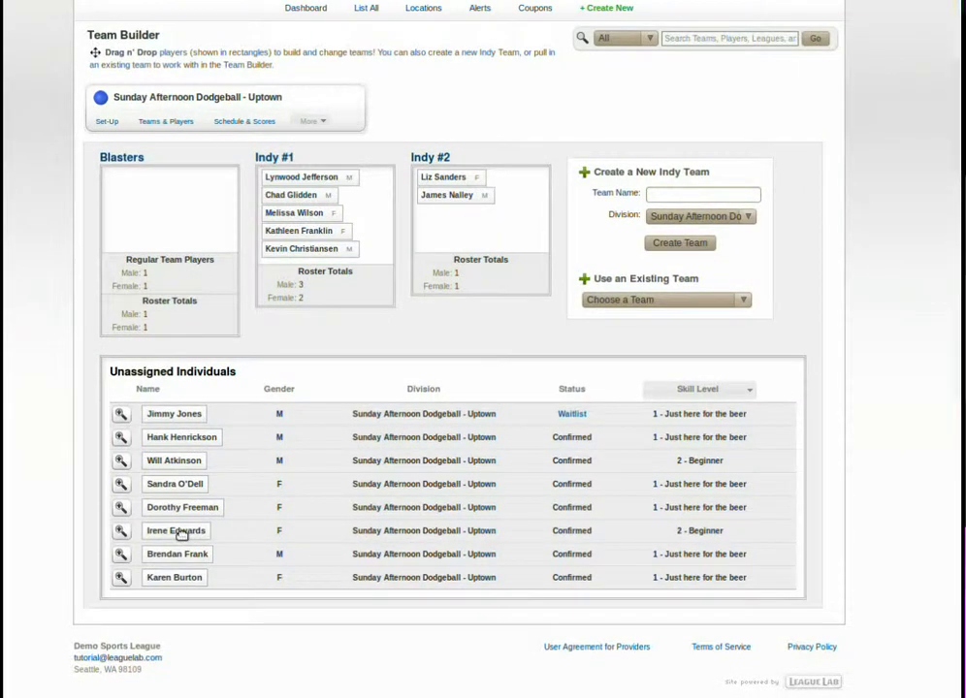
{"action": "left_click_drag", "start_coordinate": [182, 533], "coordinate": [337, 236]}
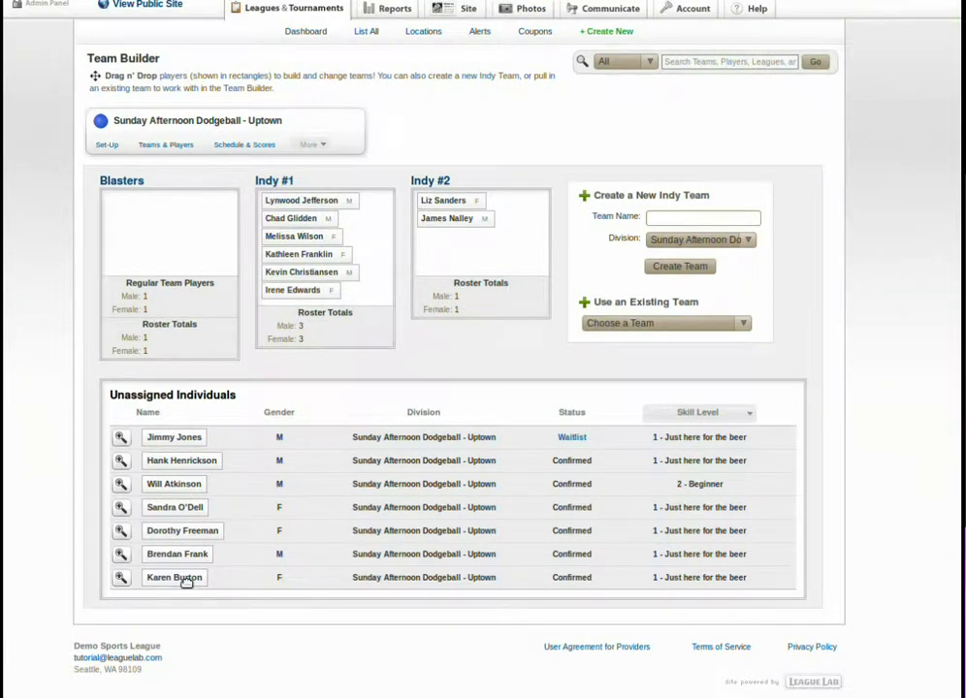
Assign the five confirmed skill level 1 players to Indy #2 and the remaining confirmed beginner to Indy #1.
{"action": "left_click_drag", "start_coordinate": [184, 579], "coordinate": [458, 270]}
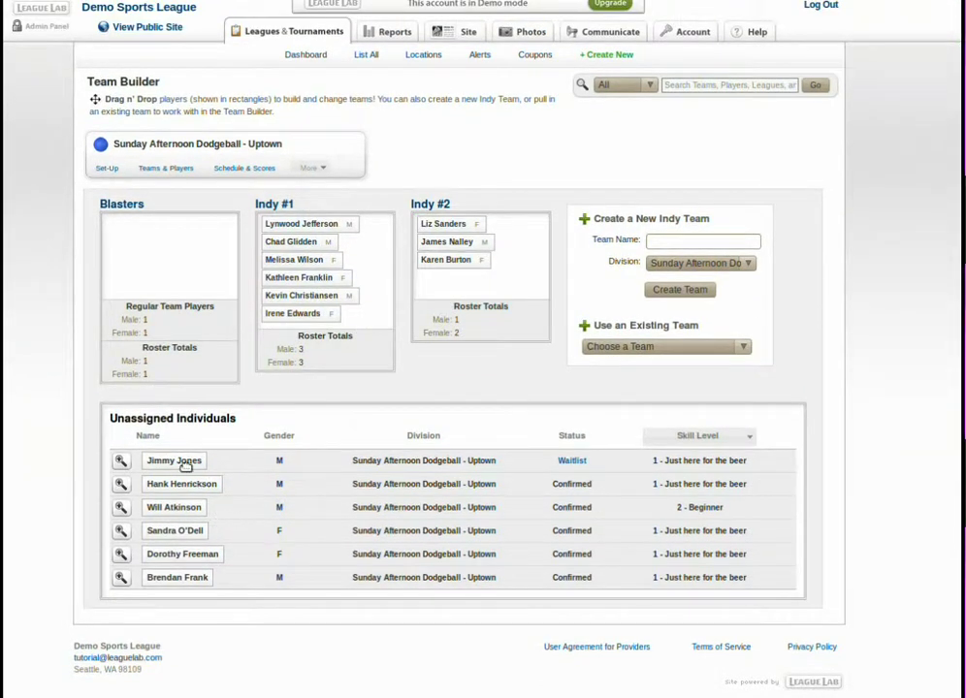
{"action": "left_click_drag", "start_coordinate": [185, 463], "coordinate": [210, 485]}
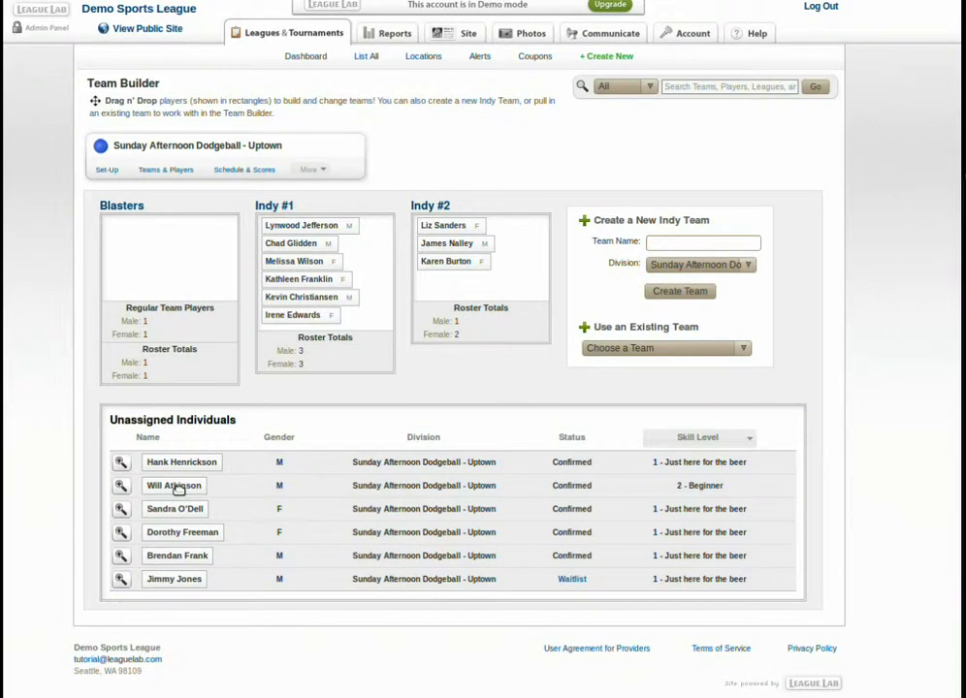
{"action": "left_click_drag", "start_coordinate": [190, 556], "coordinate": [460, 276]}
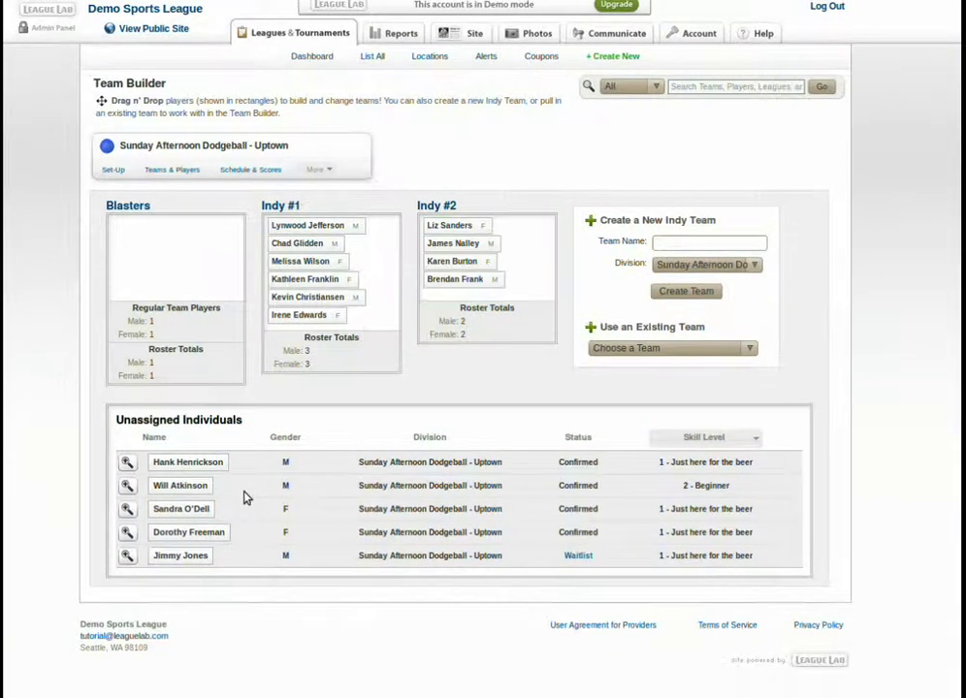
{"action": "left_click_drag", "start_coordinate": [187, 548], "coordinate": [457, 296]}
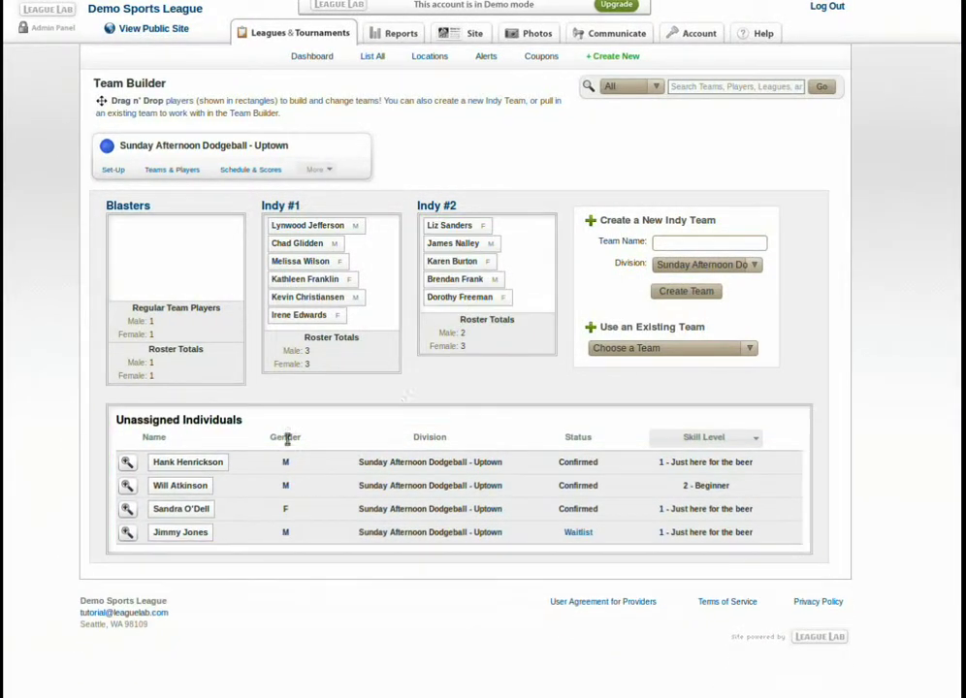
{"action": "left_click_drag", "start_coordinate": [198, 508], "coordinate": [455, 344]}
{"action": "left_click_drag", "start_coordinate": [218, 463], "coordinate": [493, 286]}
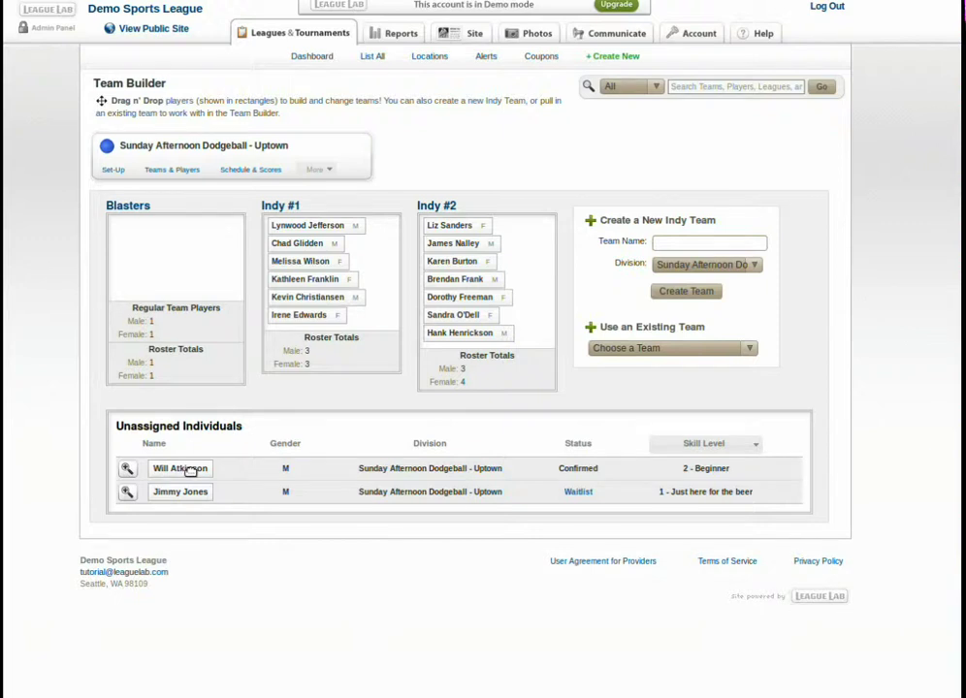
{"action": "left_click_drag", "start_coordinate": [192, 470], "coordinate": [381, 303]}
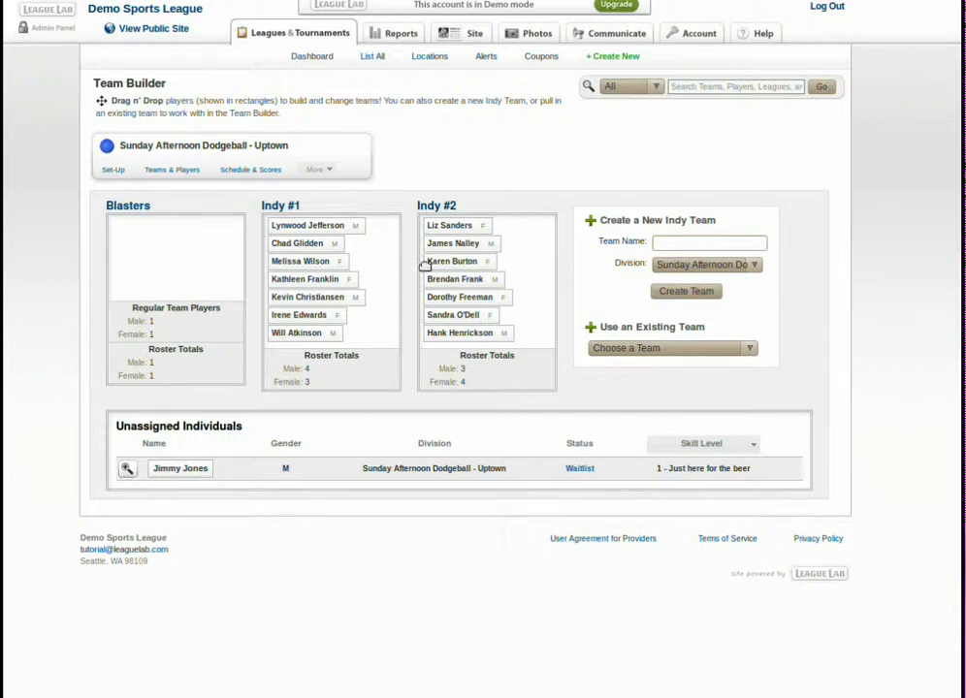
Return to the division's Teams and Players page and check the team assigned to each individual.
{"action": "left_click", "coordinate": [167, 171]}
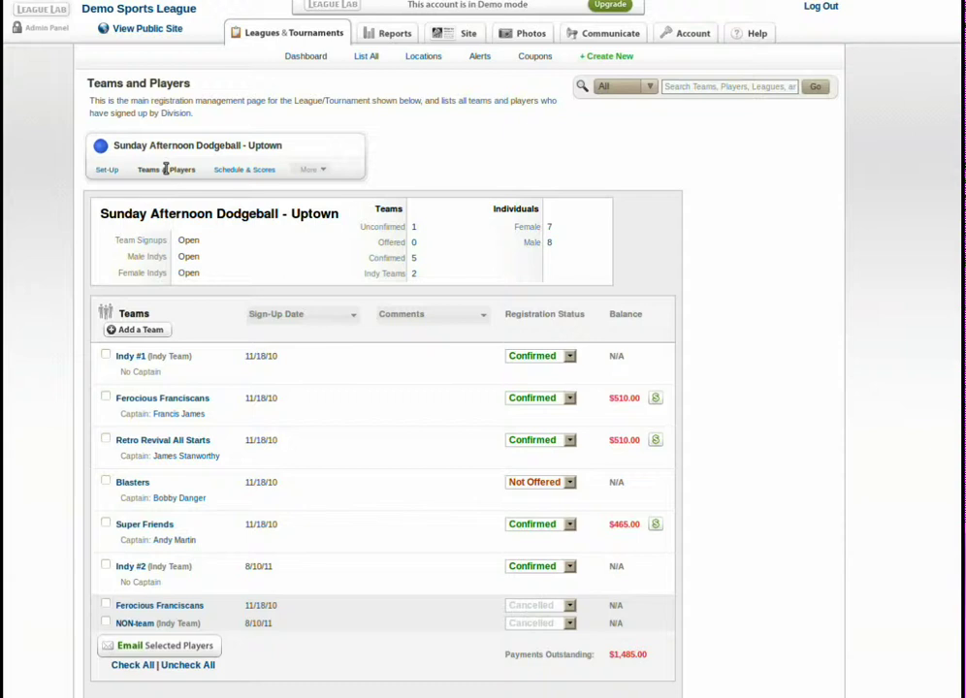
{"action": "scroll", "coordinate": [167, 171], "scroll_direction": "down", "scroll_amount": 1}
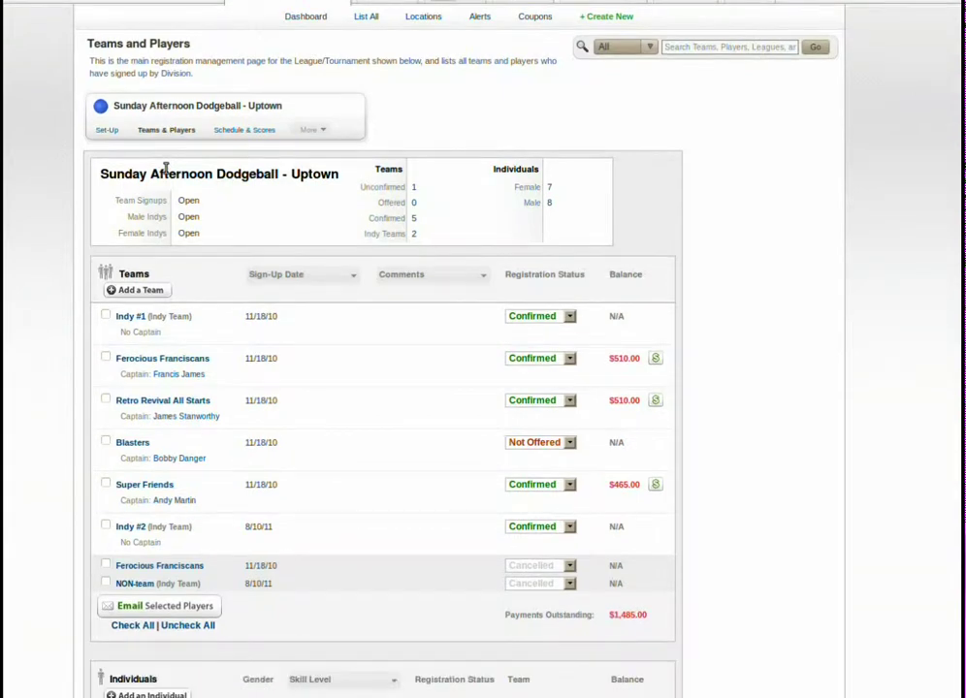
{"action": "scroll", "coordinate": [166, 171], "scroll_direction": "down", "scroll_amount": 10}
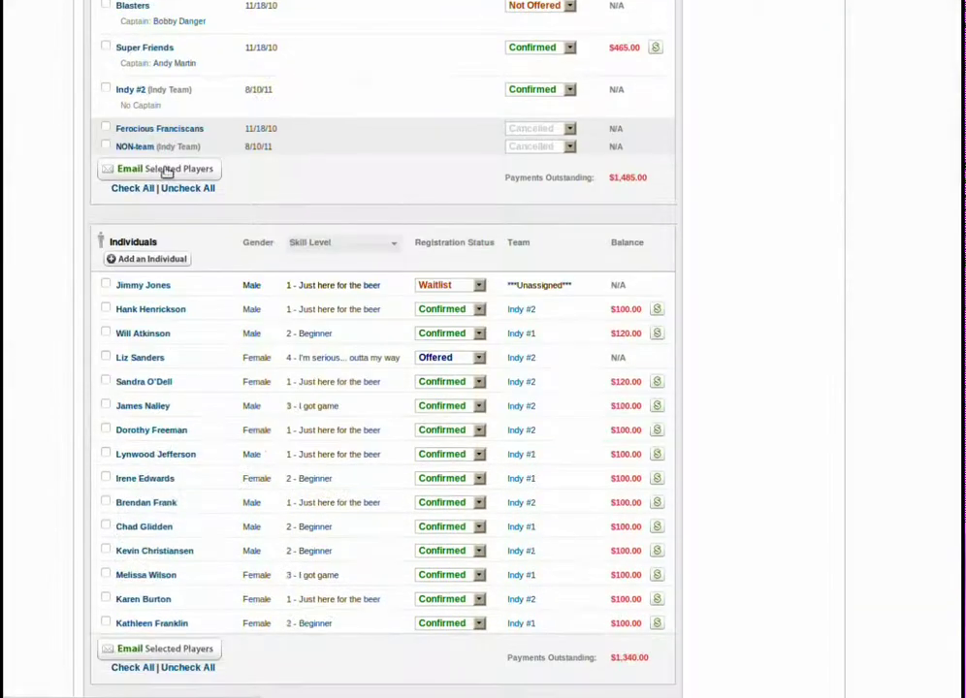